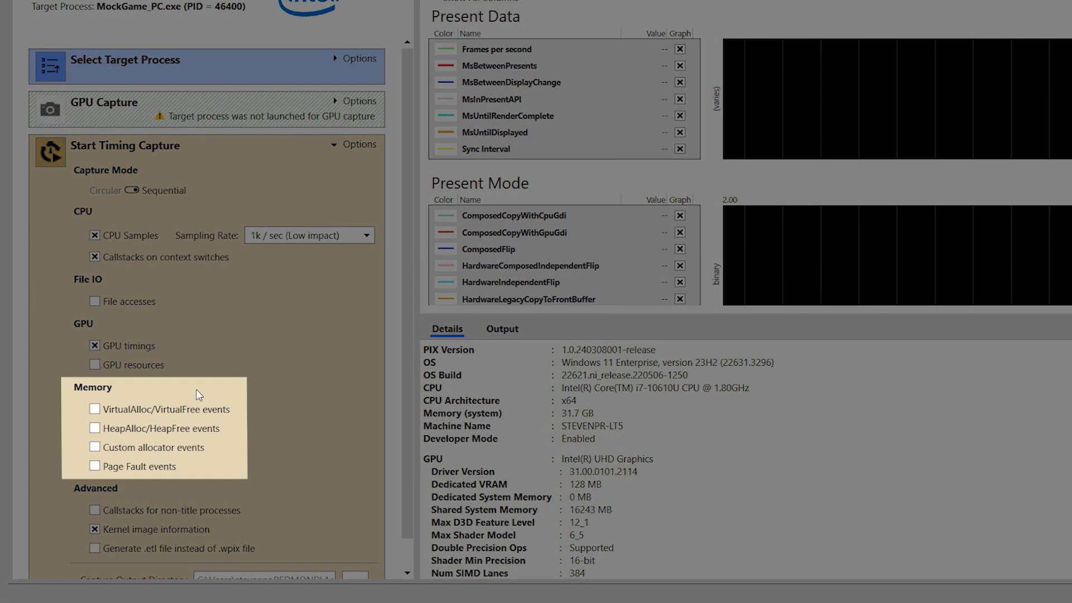
Enable VirtualAlloc/VirtualFree, HeapAlloc/HeapFree and Custom allocator memory events for the timing capture.
click(92, 409)
click(96, 428)
click(94, 449)
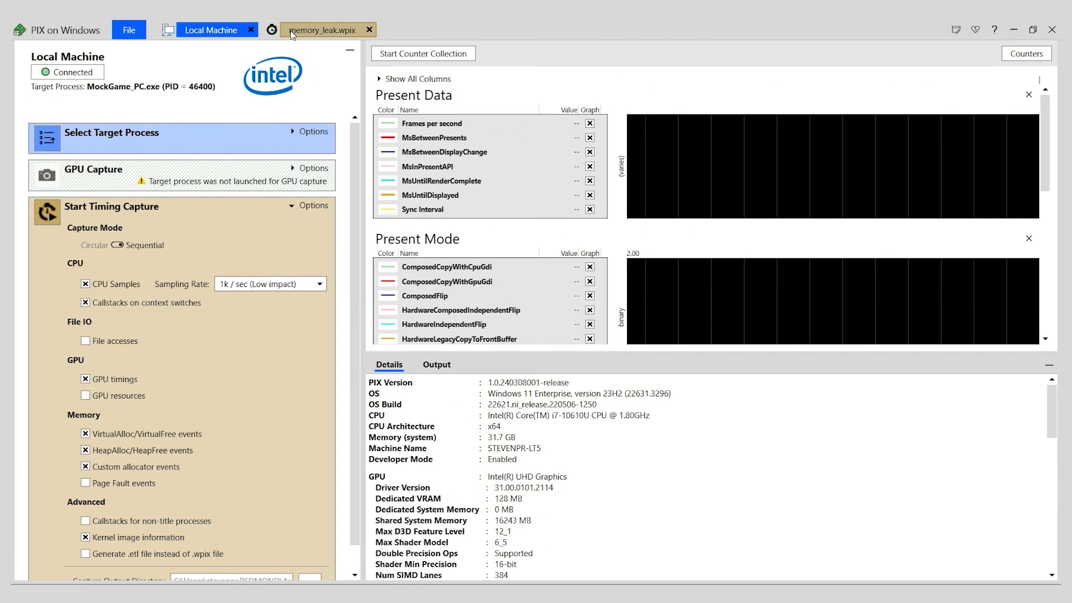
Switch to the memory_leak.wpix capture's Memory view.
click(291, 30)
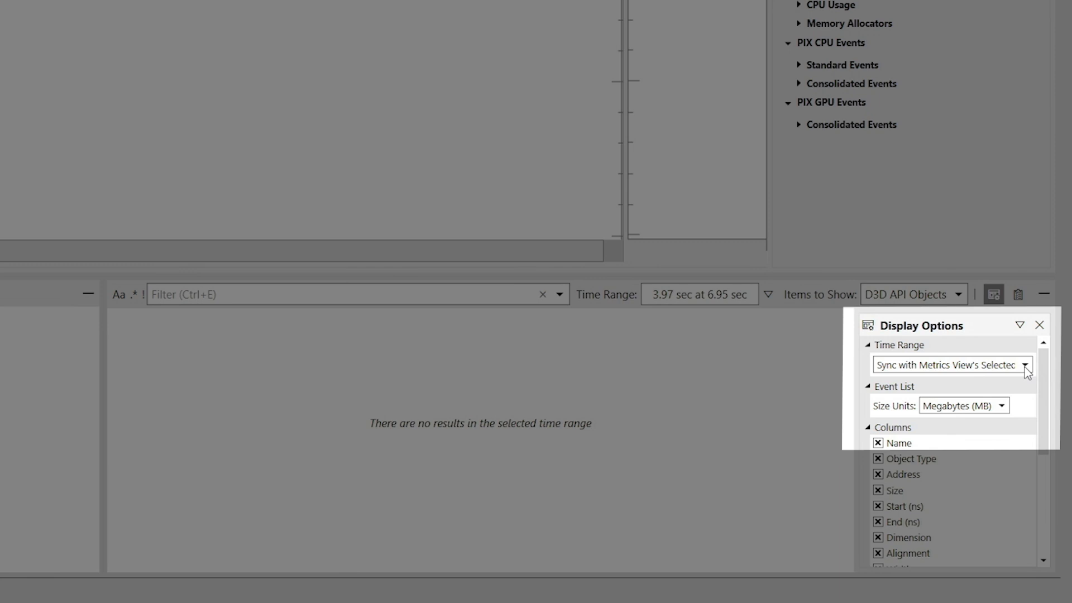
click(1023, 365)
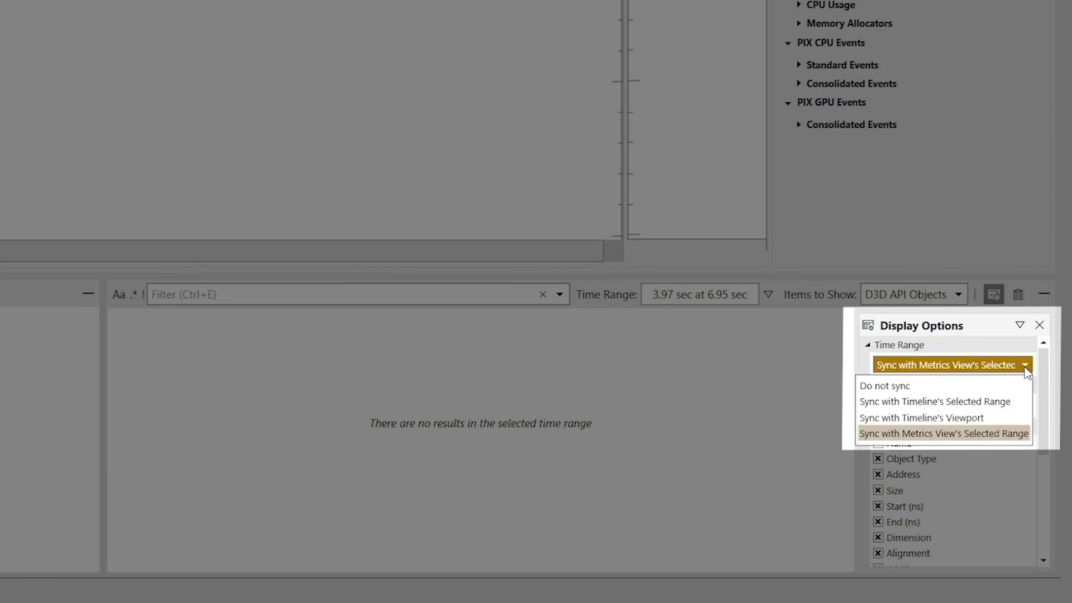
click(1000, 435)
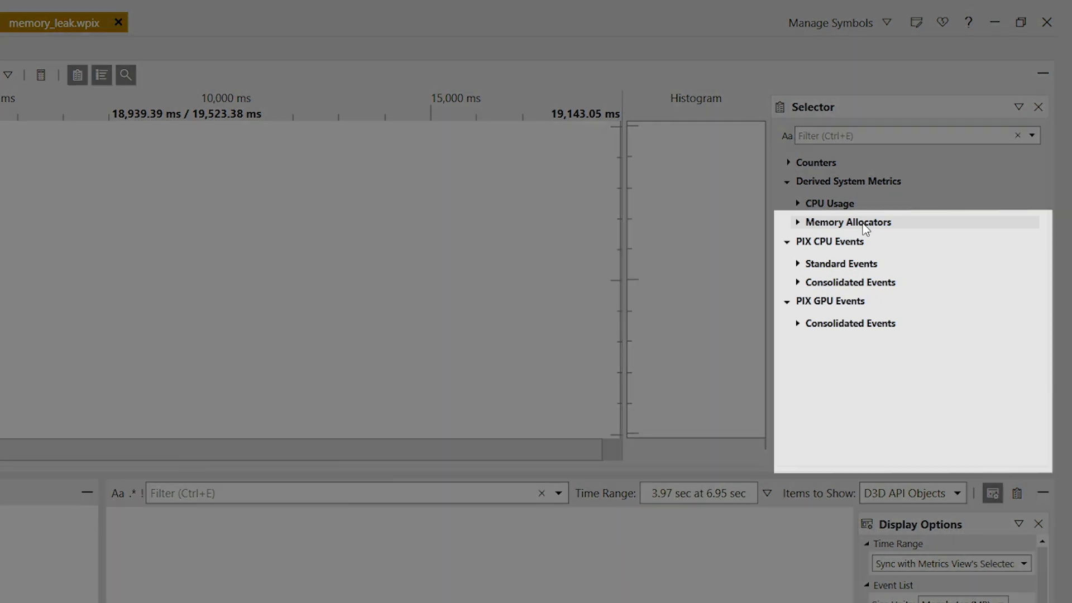
Expand Memory Allocators, then the CustomAlloc 100, HeapAlloc and VirtualAlloc entries in the Selector.
click(797, 223)
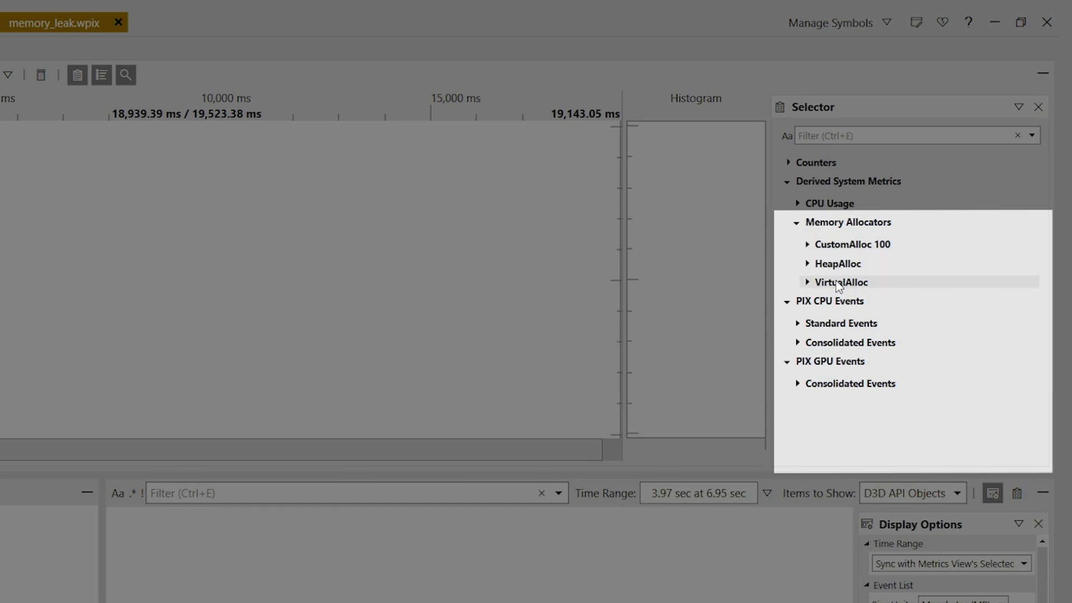
click(809, 245)
click(808, 319)
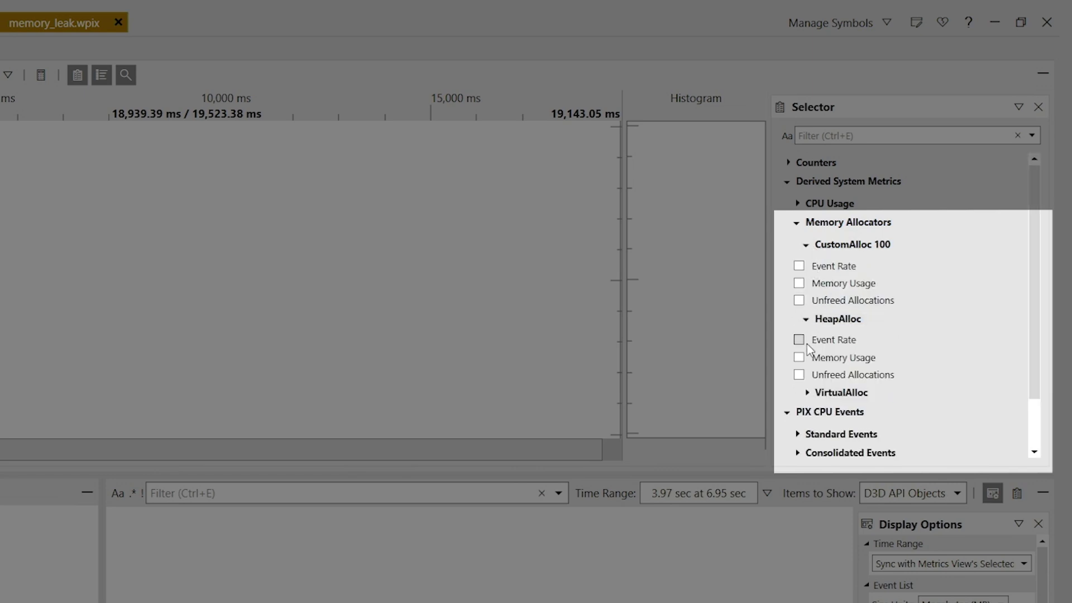
click(806, 393)
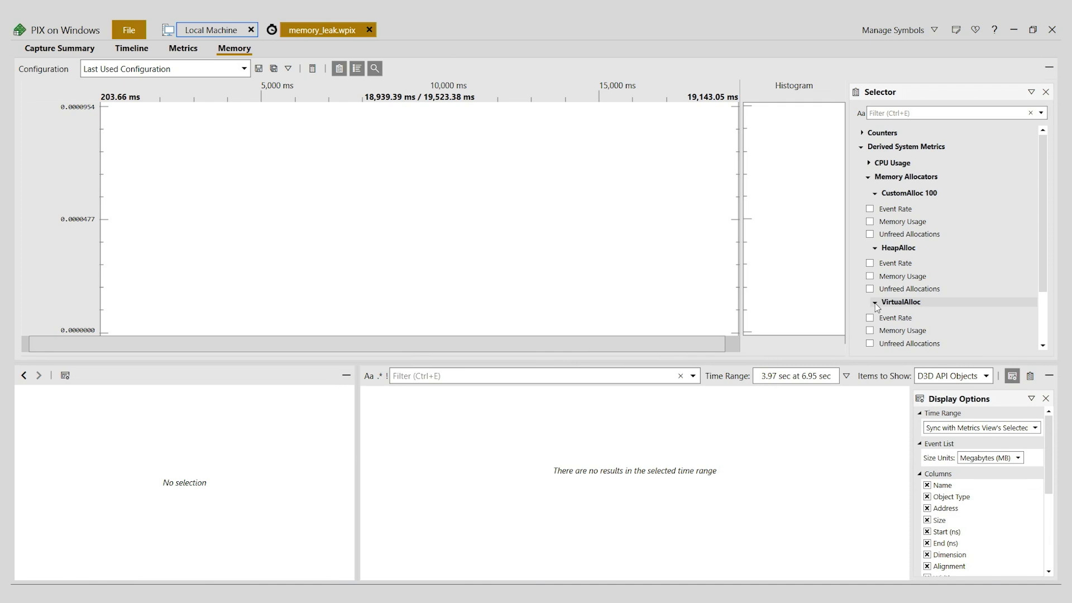
Check Memory Usage for CustomAlloc 100, HeapAlloc and VirtualAlloc to graph them.
click(869, 222)
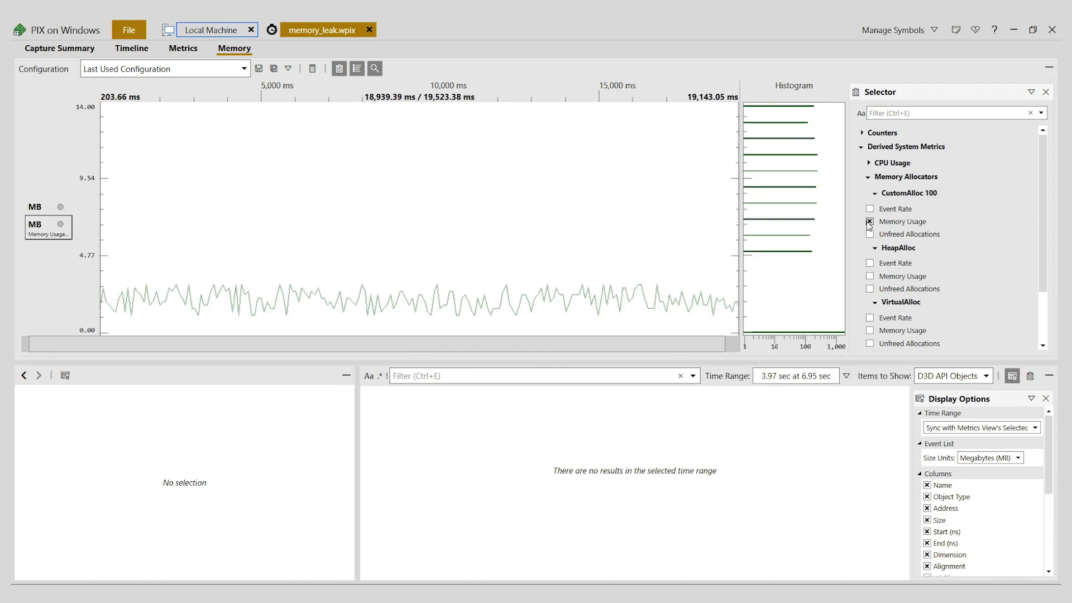
click(870, 276)
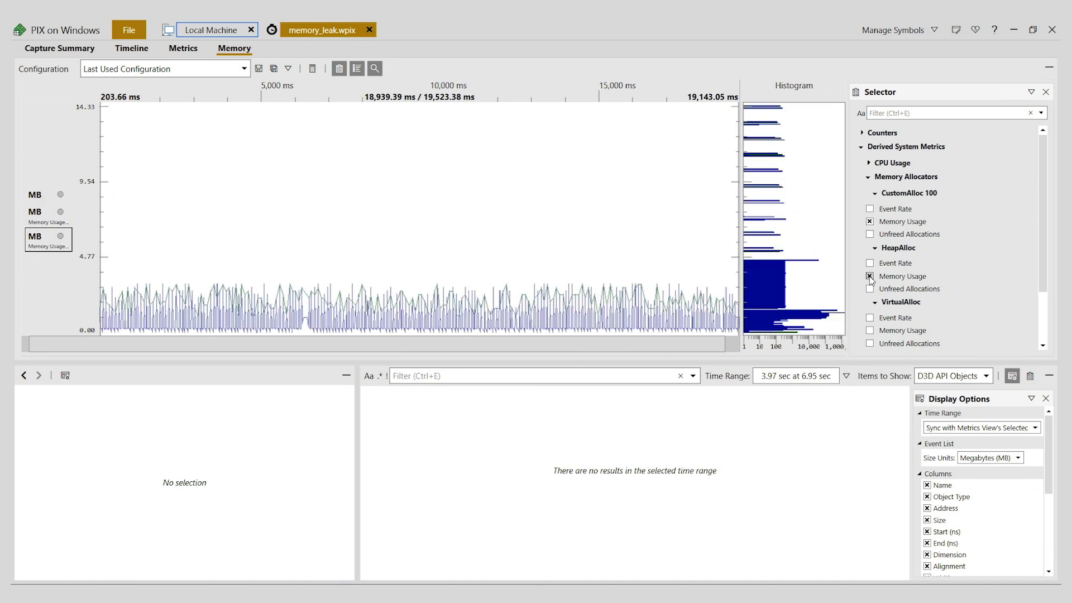
click(871, 331)
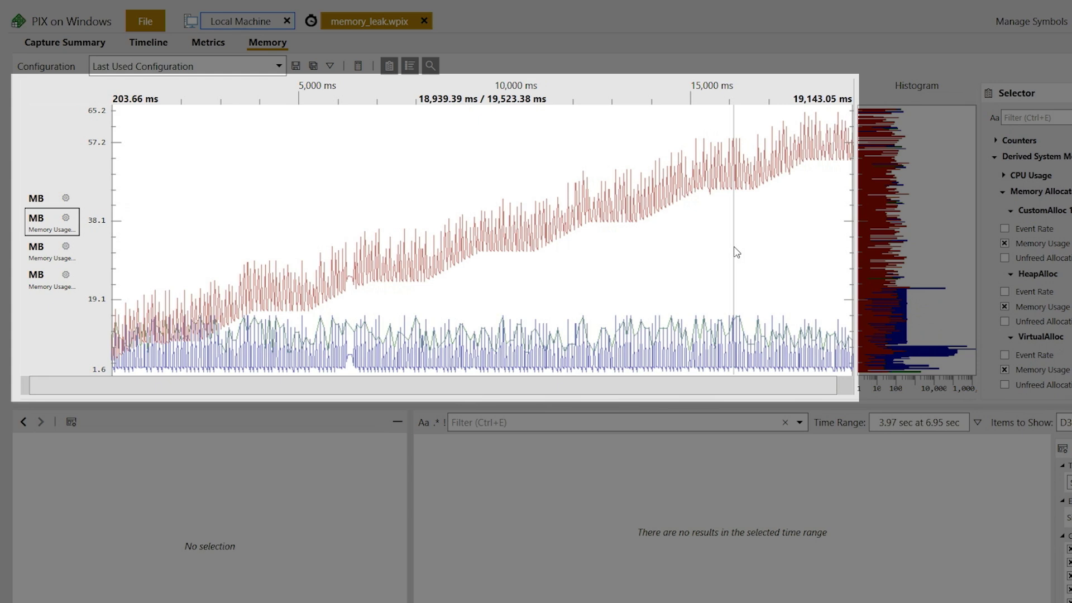
Select the 6.36-second span from 6.81 s where VirtualAlloc usage keeps climbing.
mouse_move(370, 285)
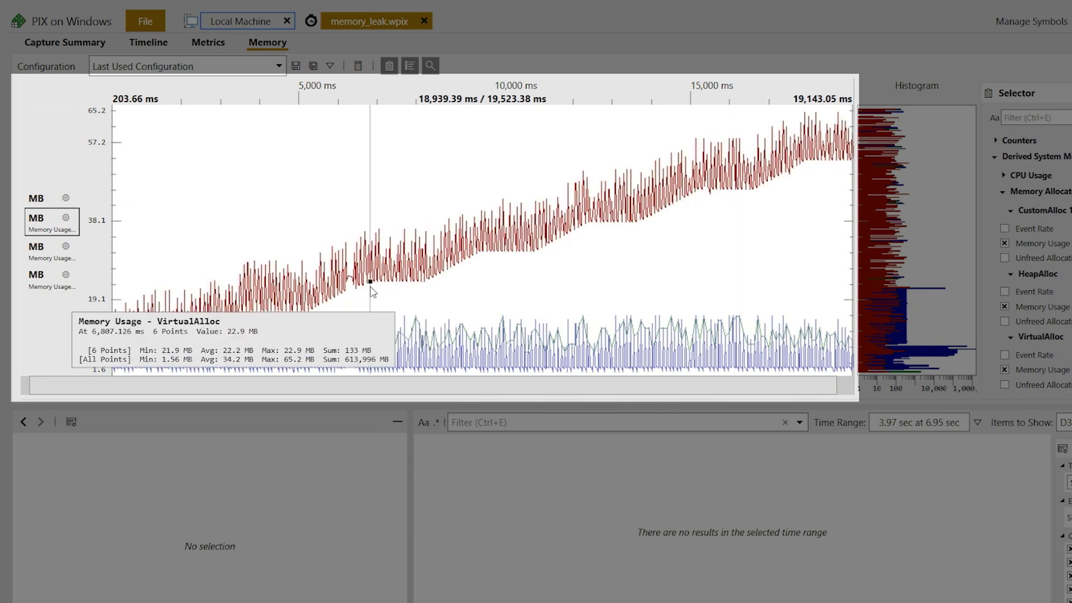
drag(370, 285, 621, 315)
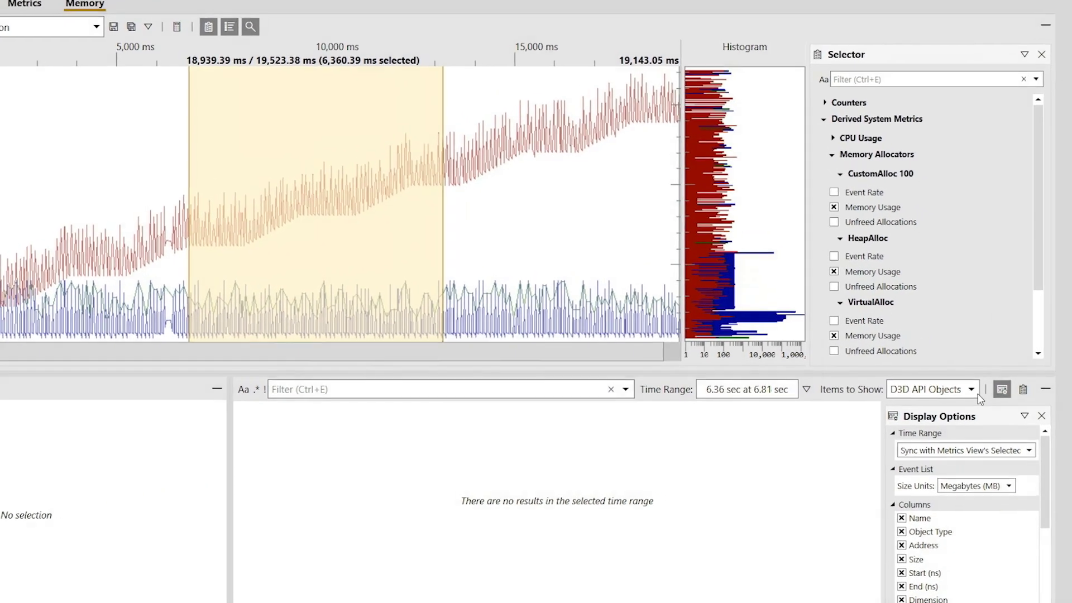
click(975, 390)
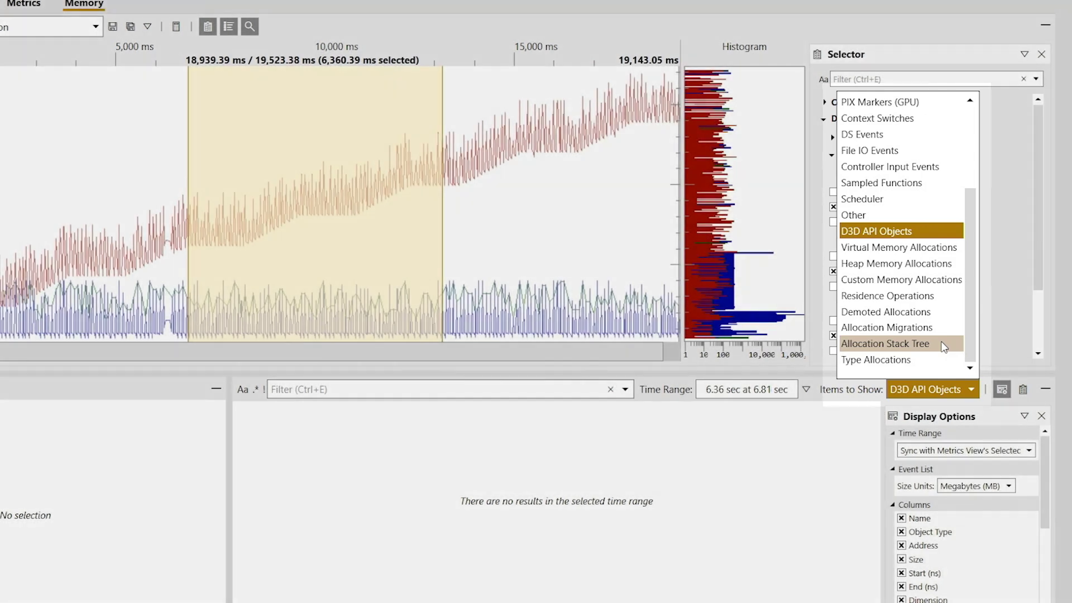
Show items as an Allocation Stack Tree, revealing VirtualAlloc's 15.000 MB unfreed across 1,768 allocations.
click(944, 345)
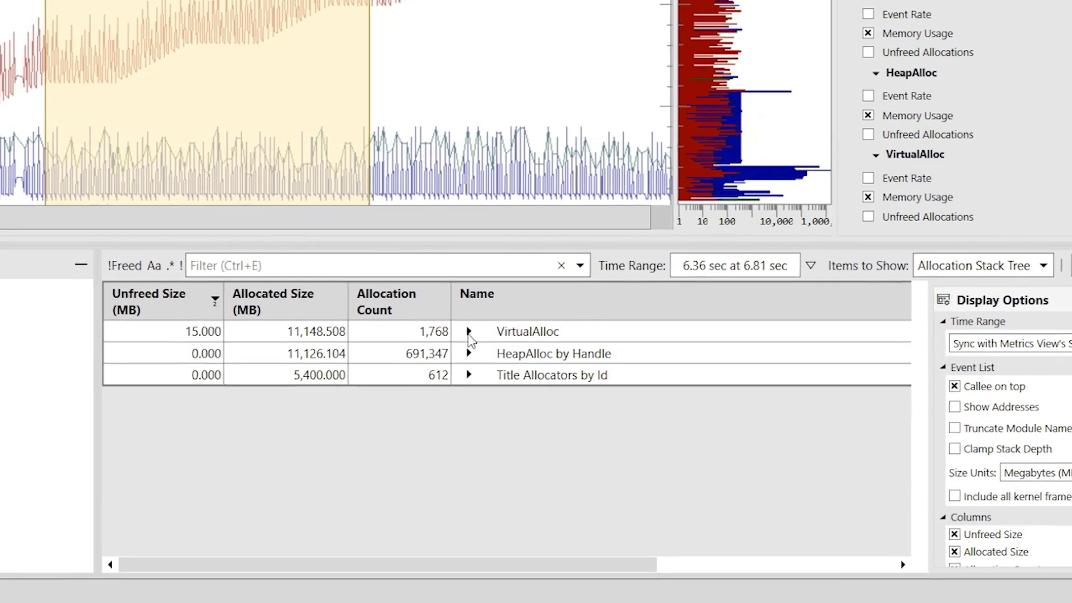
Expand the VirtualAlloc stack through ntoskrnl, NtAllocateVirtualMemory and KernelBase down to ResizeBuffer's callers.
click(456, 365)
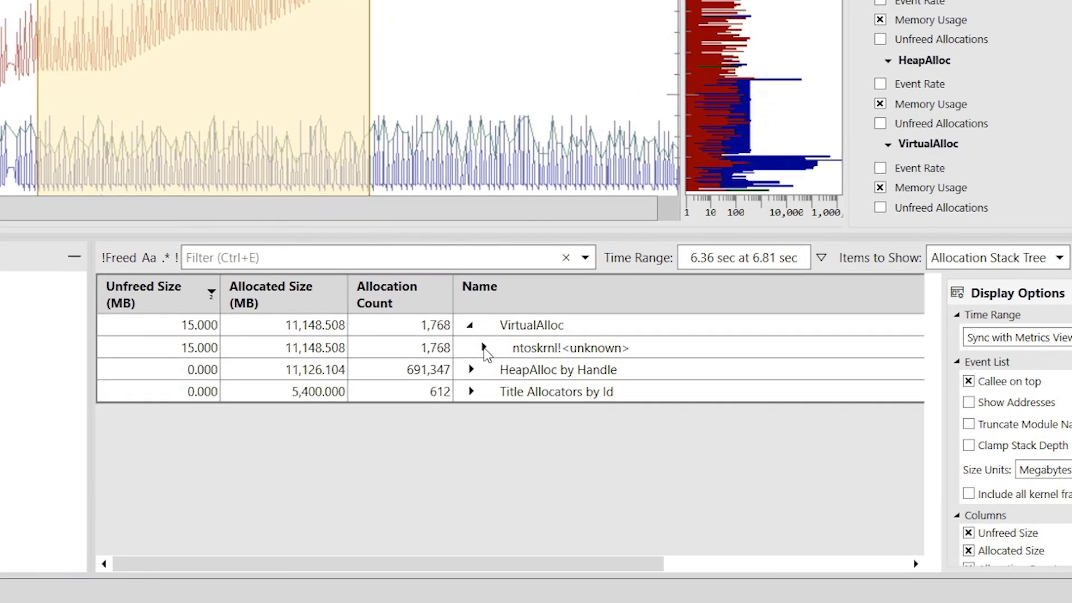
click(483, 348)
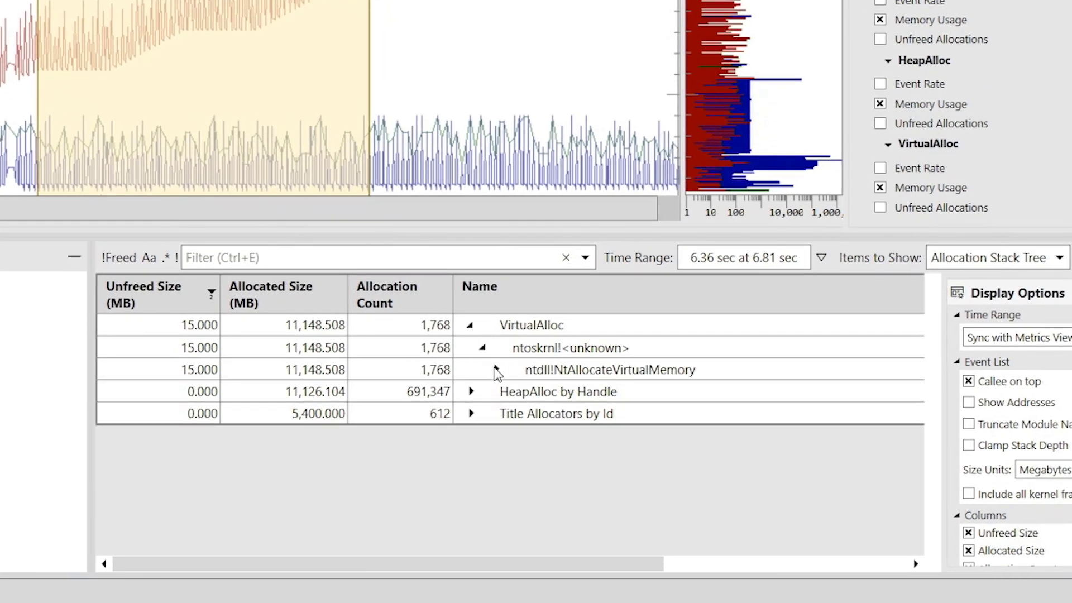
click(494, 370)
click(509, 391)
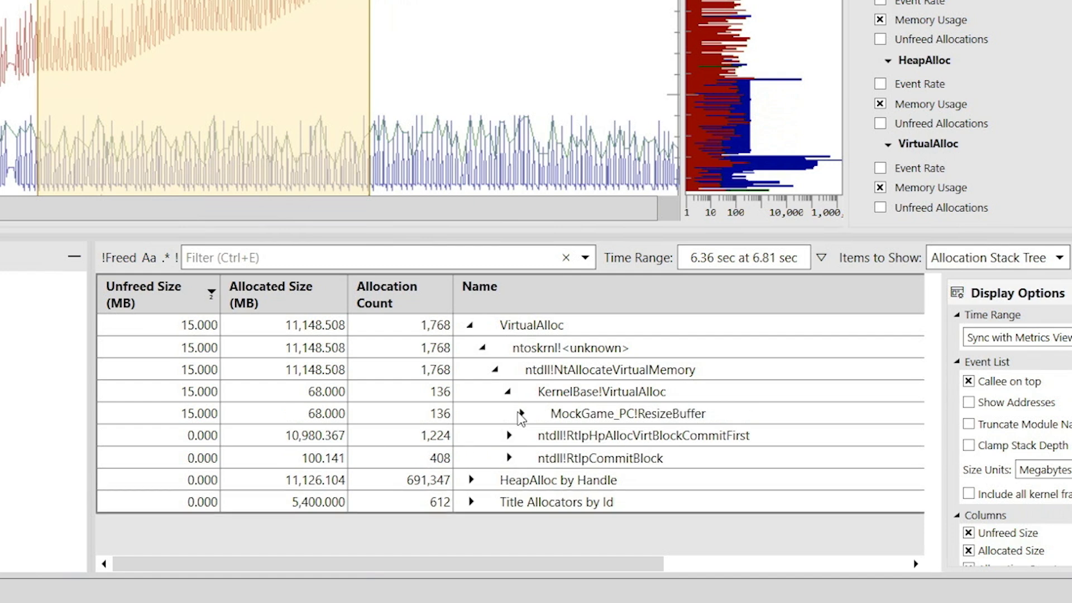
click(521, 415)
Compare allocation details of ResizeBuffer and its callers, ending on Process at MockGame.cpp:837.
click(566, 463)
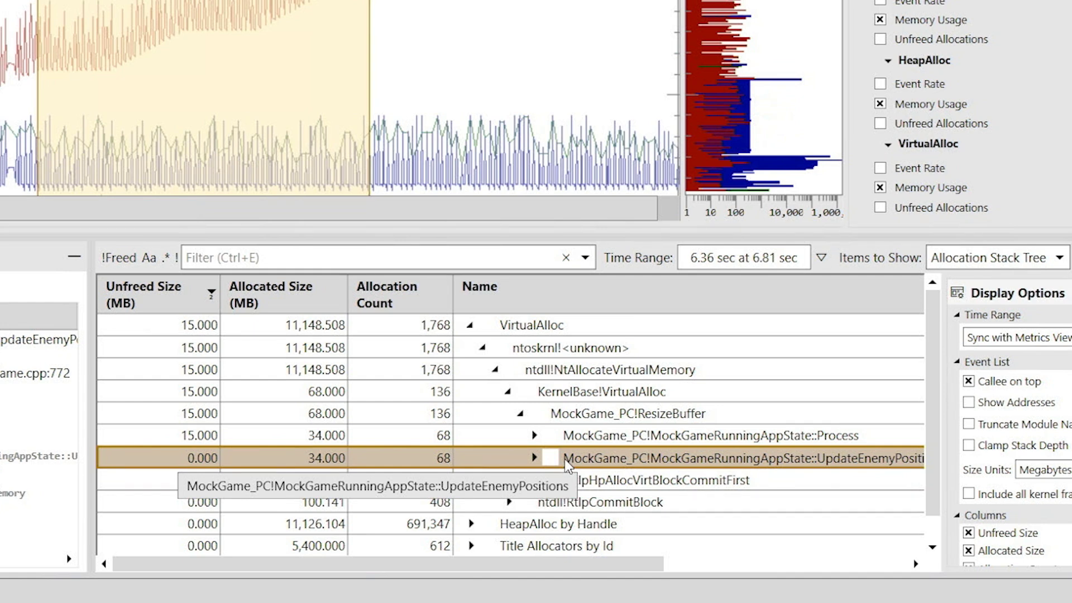
click(573, 418)
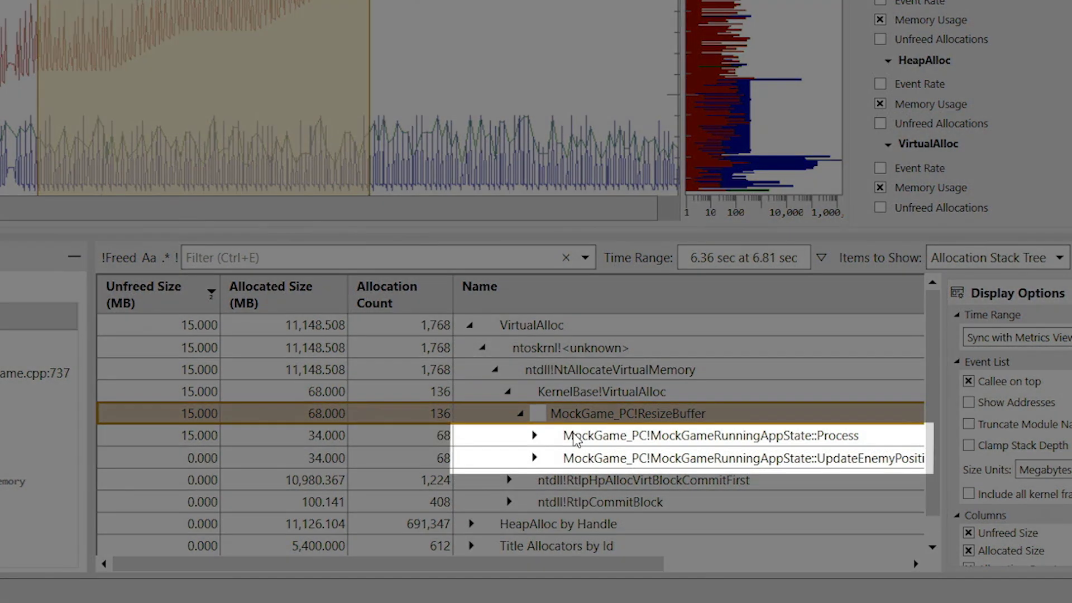
click(578, 436)
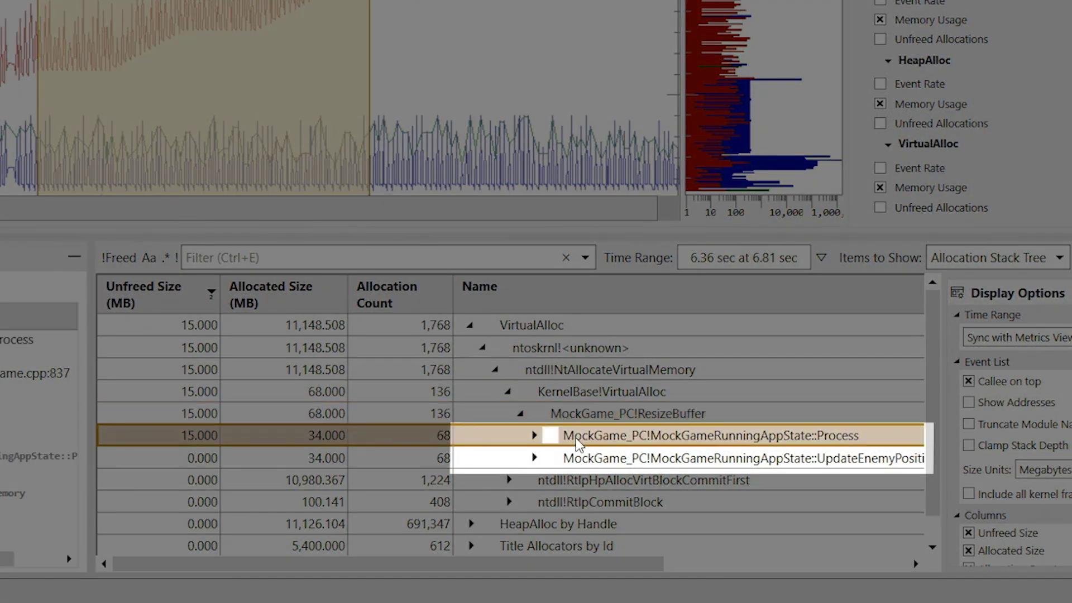
click(585, 464)
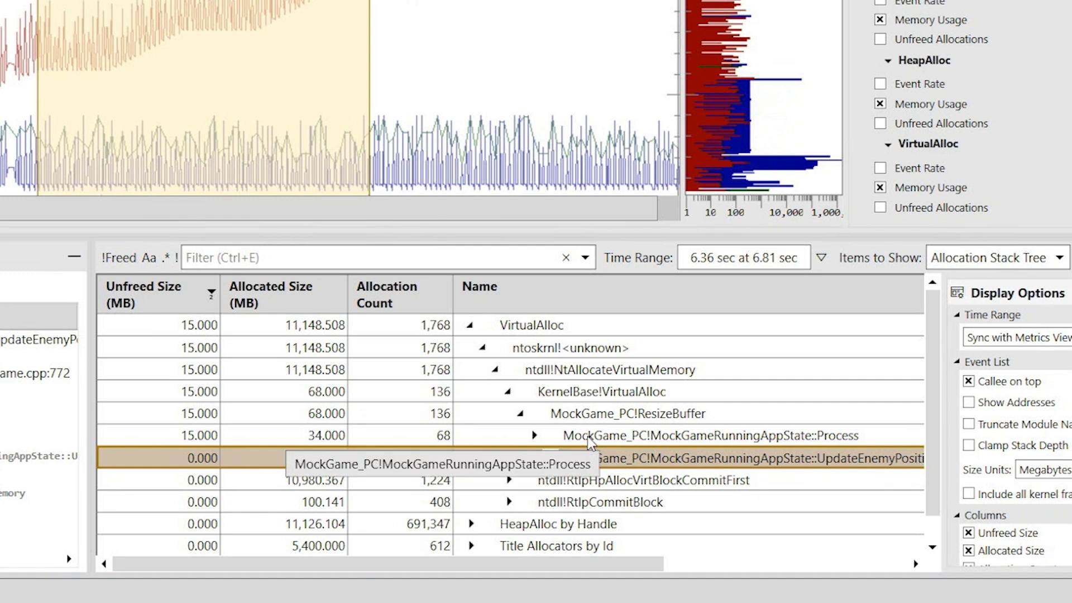
click(590, 441)
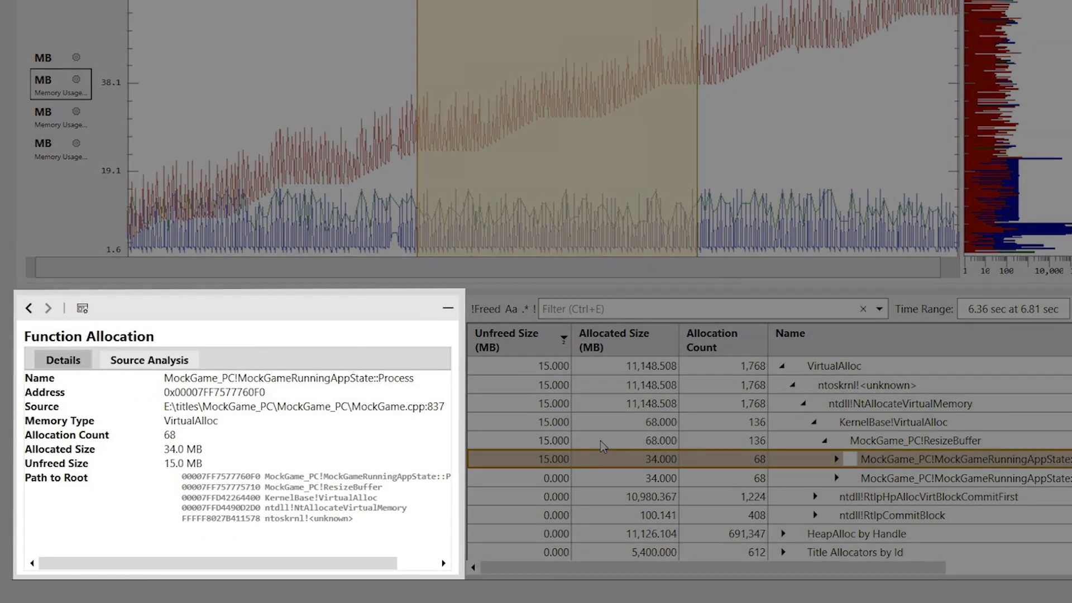
Open Source Analysis for Process and scroll to the red ResizeBuffer(false) line with 15.0 MB unfreed.
click(178, 366)
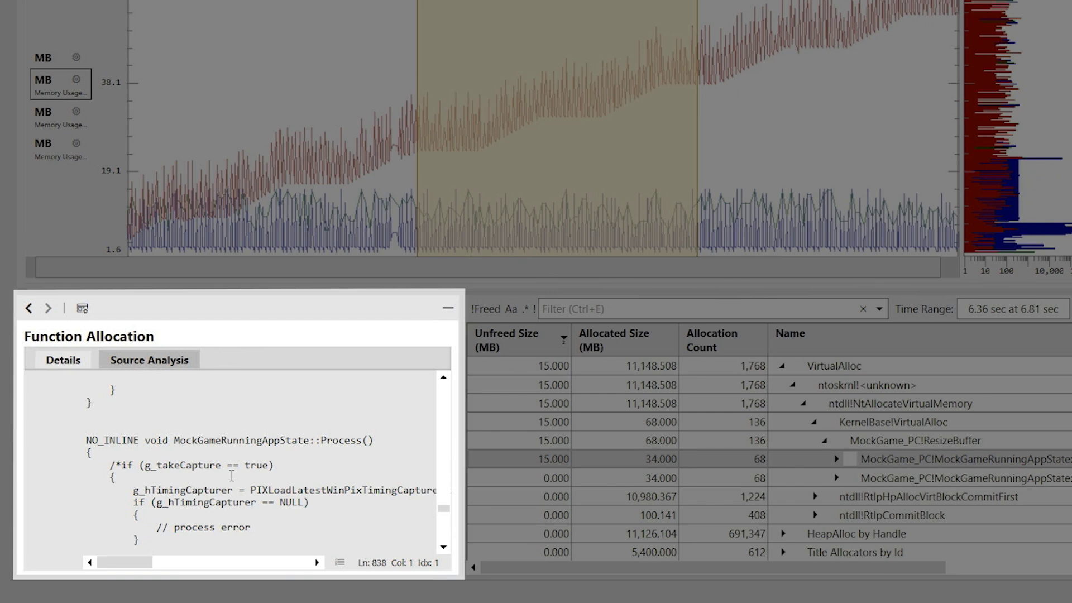
scroll(232, 475, down, 3)
scroll(232, 475, down, 9)
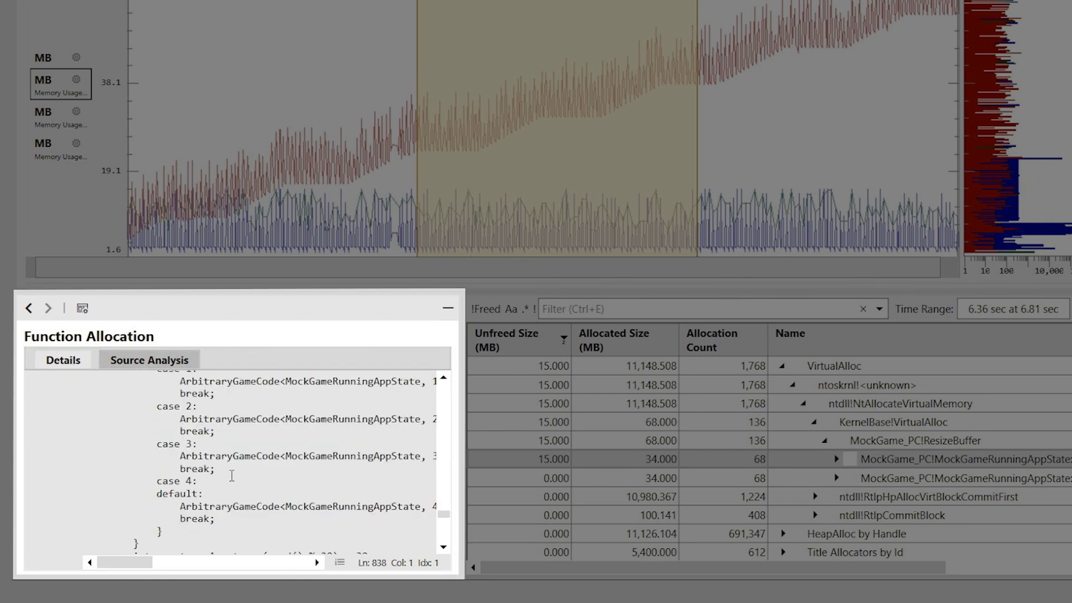
scroll(231, 476, down, 10)
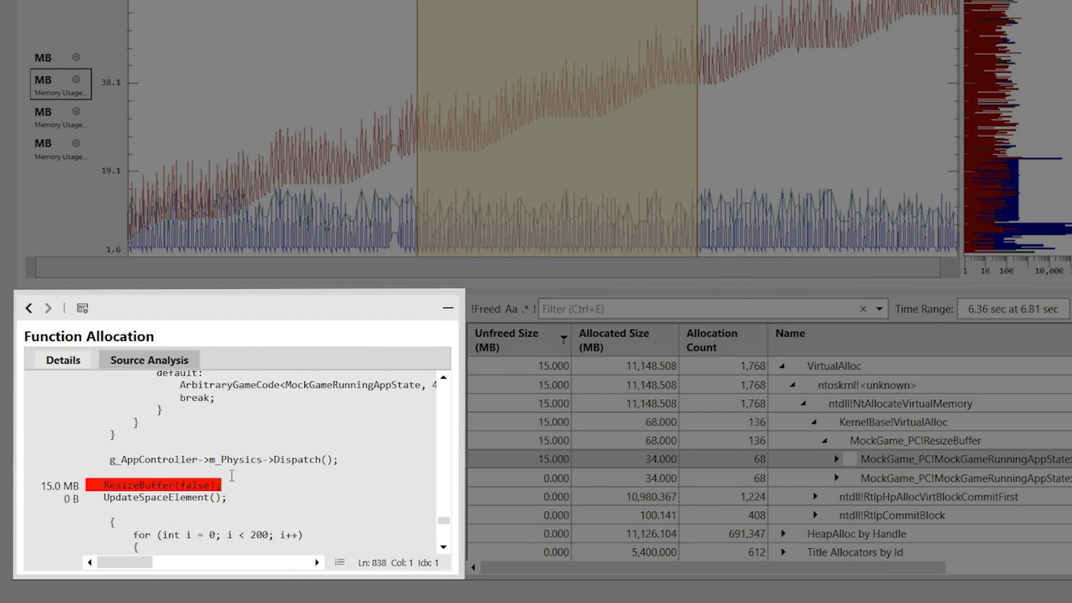